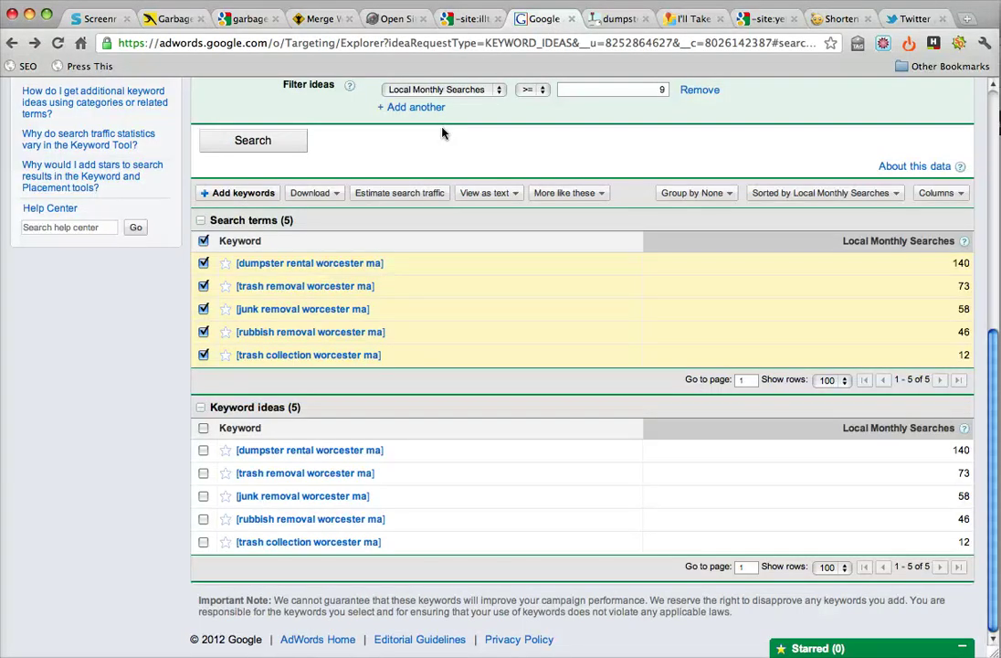
# Look over the illtakethatjunk.com homepage from the Worcester garbage-collector intro down to its footer.
pyautogui.click(171, 20)
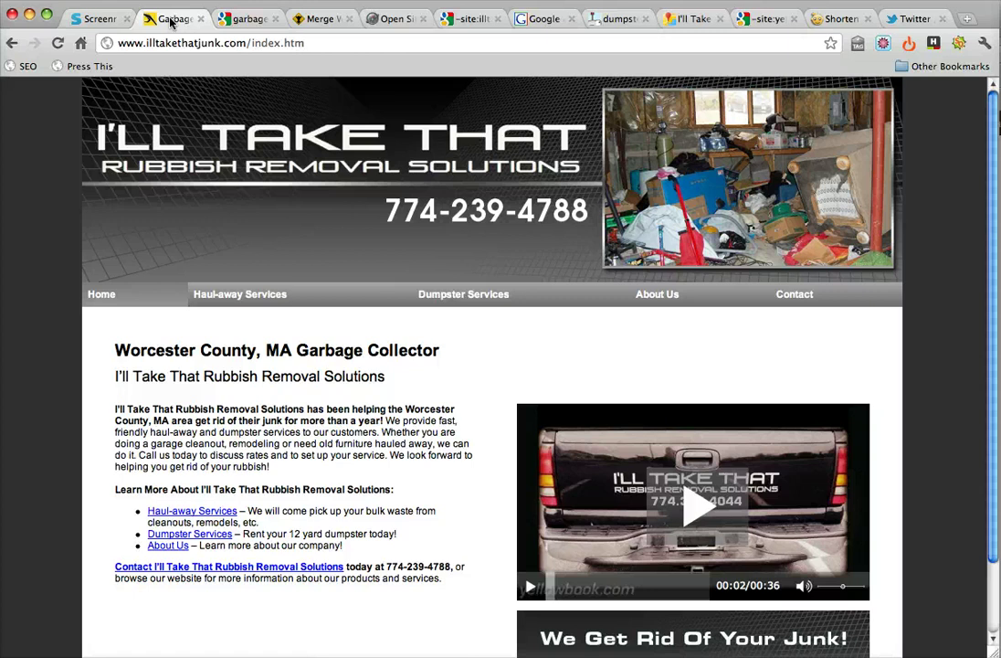
pyautogui.scroll(-2, 420, 243)
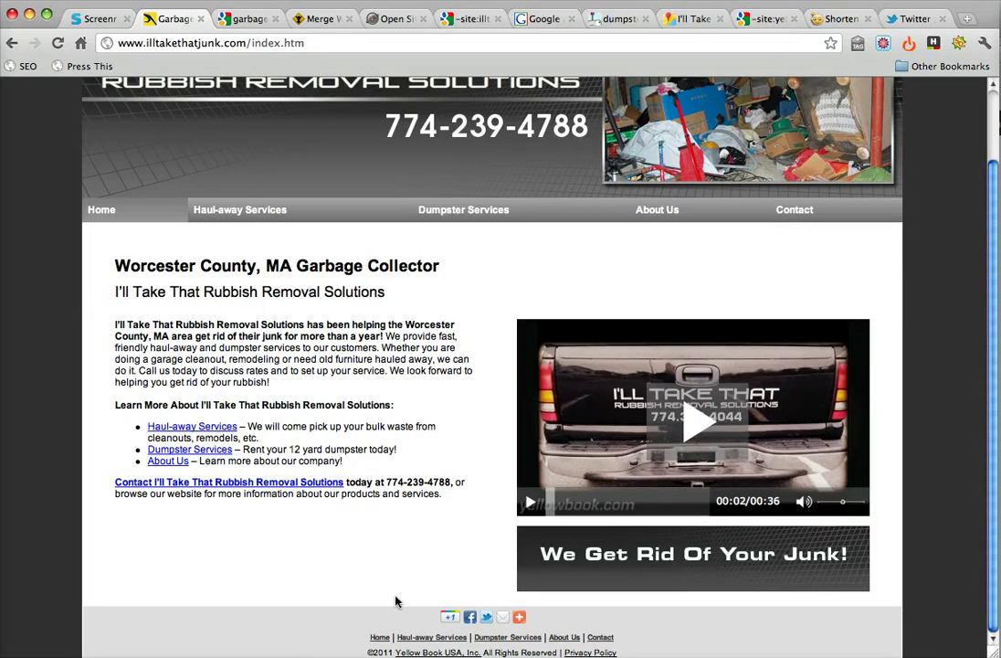
pyautogui.scroll(2, 426, 501)
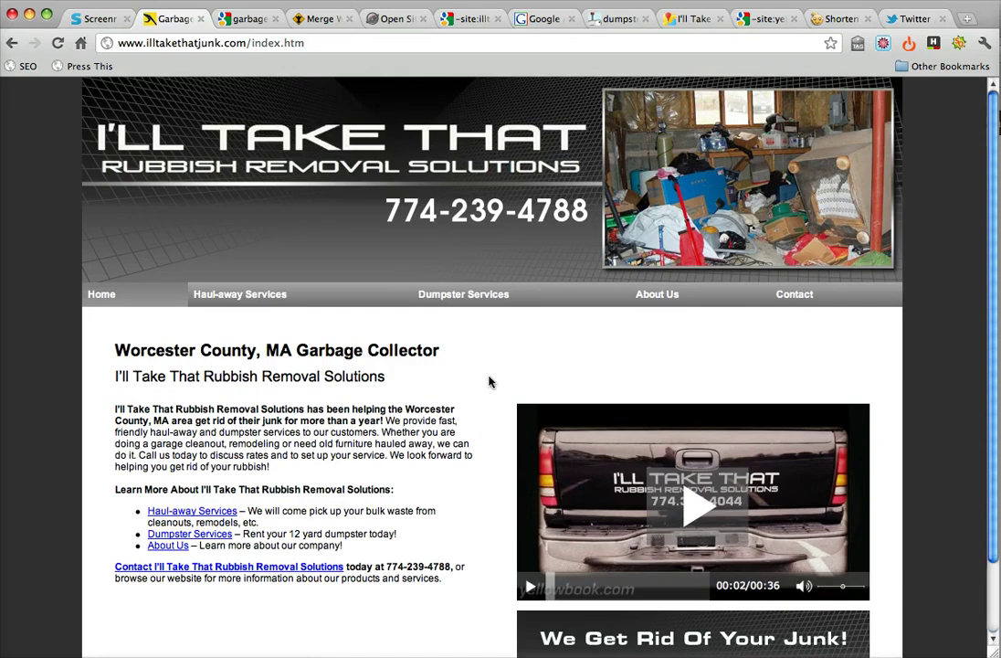
# Review the exact-match Worcester keyword volumes in AdWords, then show all windows with Exposé.
pyautogui.click(546, 19)
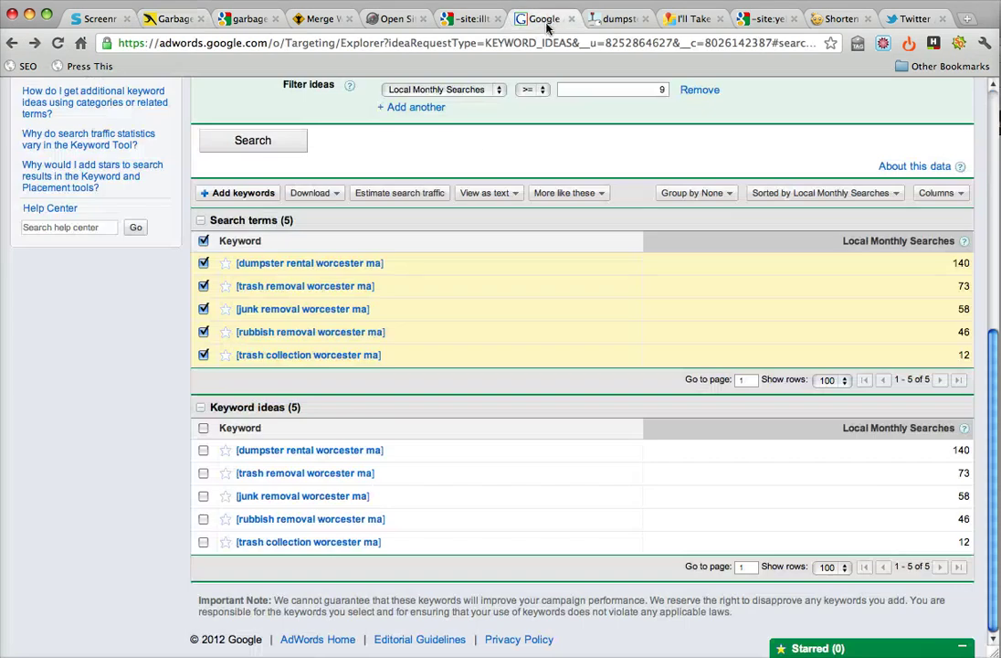
pyautogui.moveTo(566, 332)
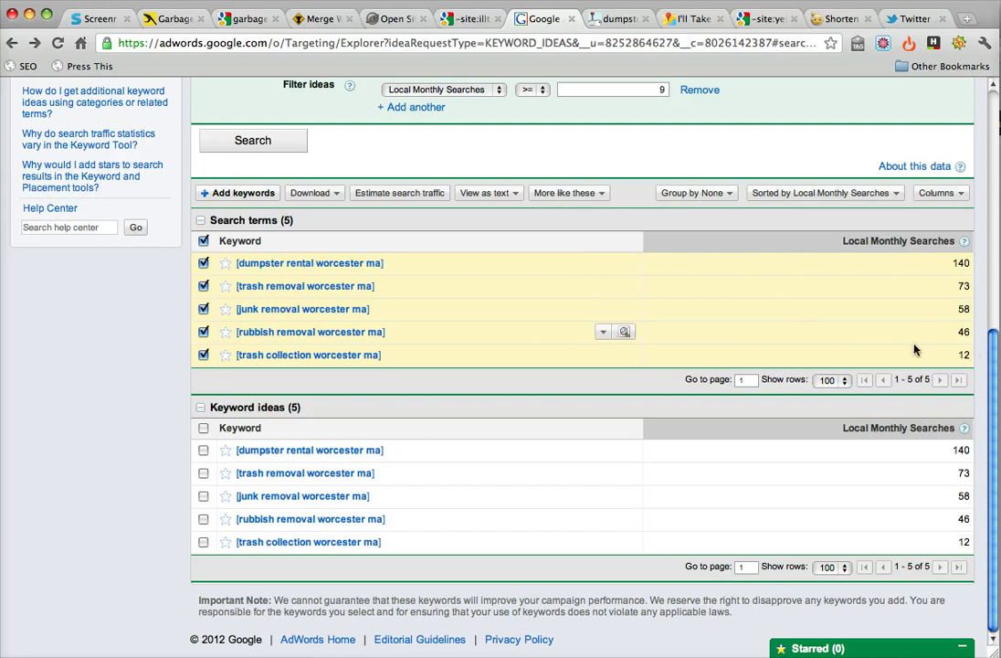
pyautogui.scroll(2, 134, 369)
pyautogui.scroll(2, 132, 367)
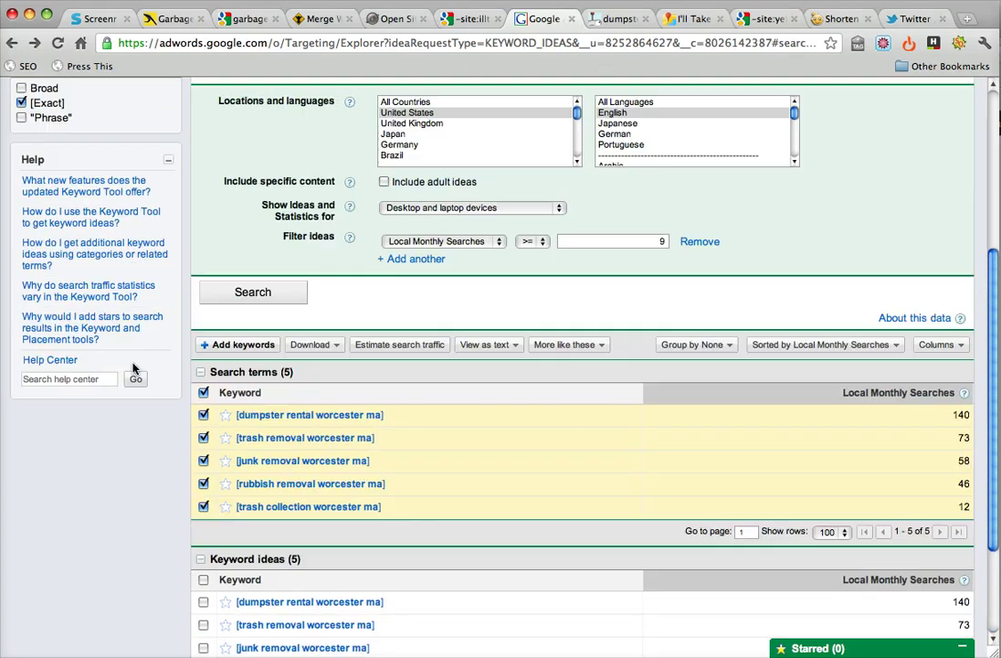
pyautogui.scroll(-3, 132, 367)
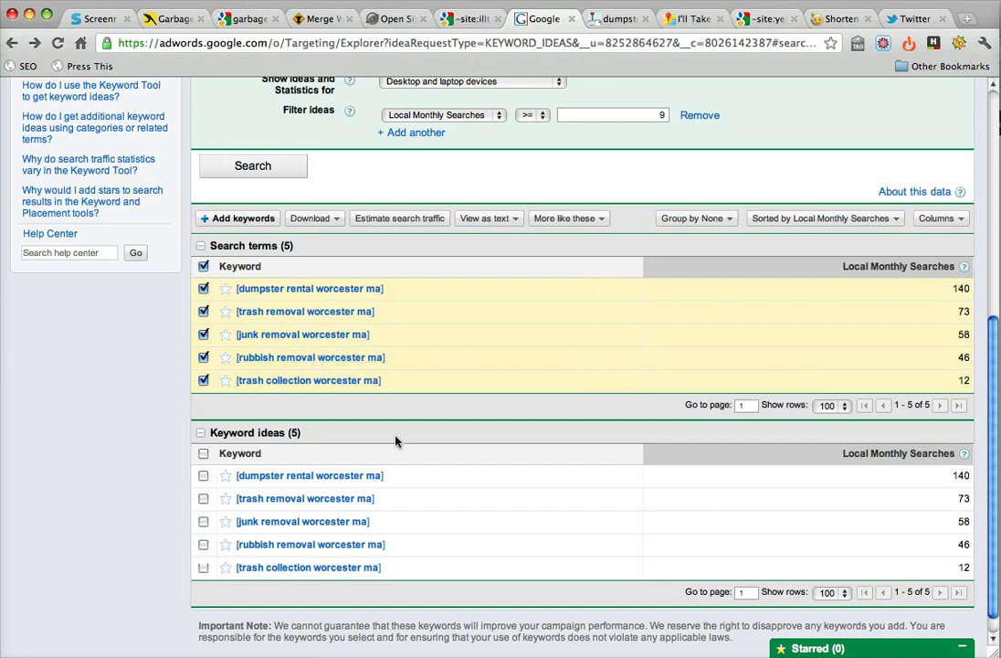
pyautogui.press('F9')
pyautogui.click(469, 252)
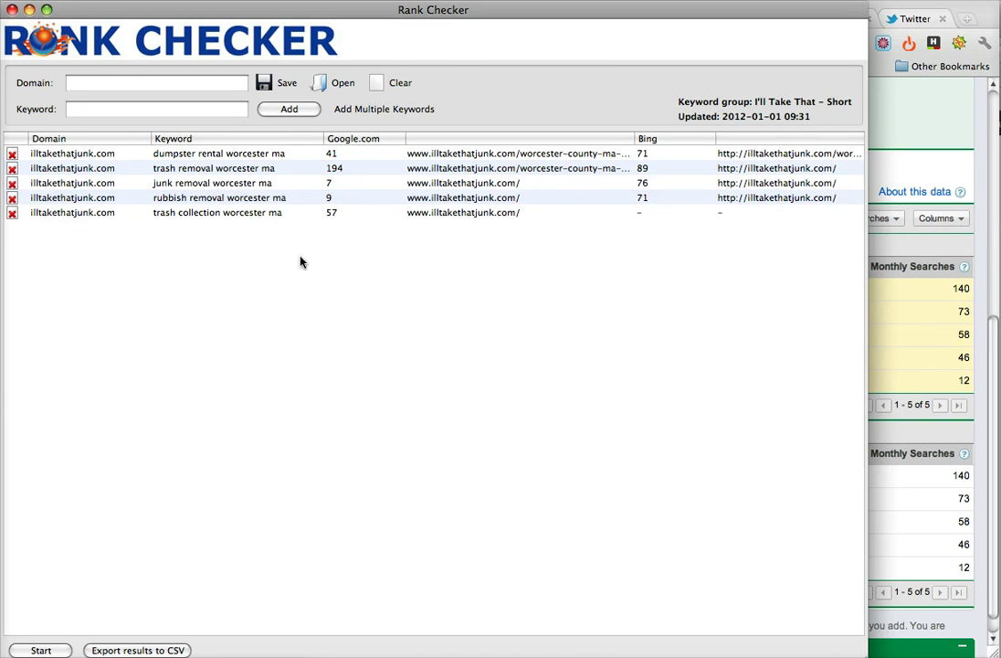
# Open the 'dumpster rental worcester ma' Keyword Difficulty Report and scroll to its top.
pyautogui.click(904, 139)
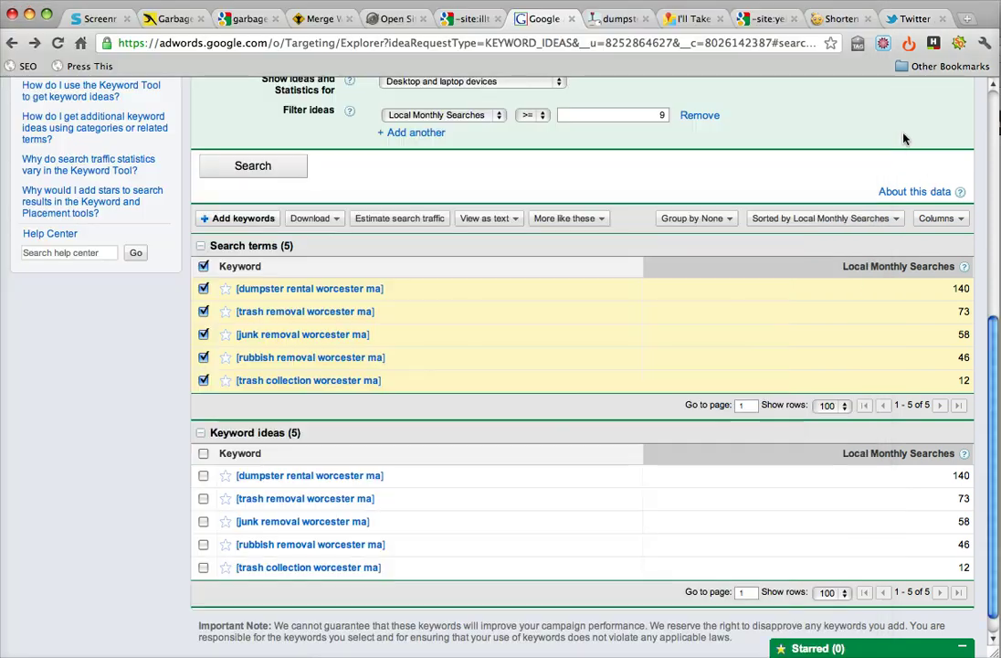
pyautogui.click(617, 18)
pyautogui.scroll(3, 813, 347)
pyautogui.scroll(3, 831, 394)
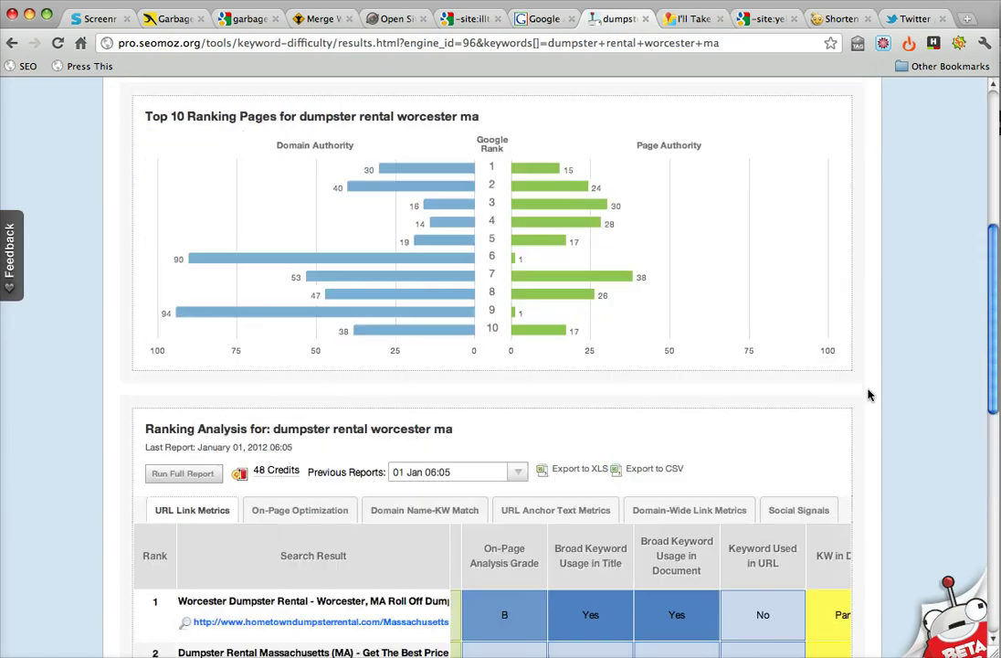
pyautogui.scroll(5, 868, 395)
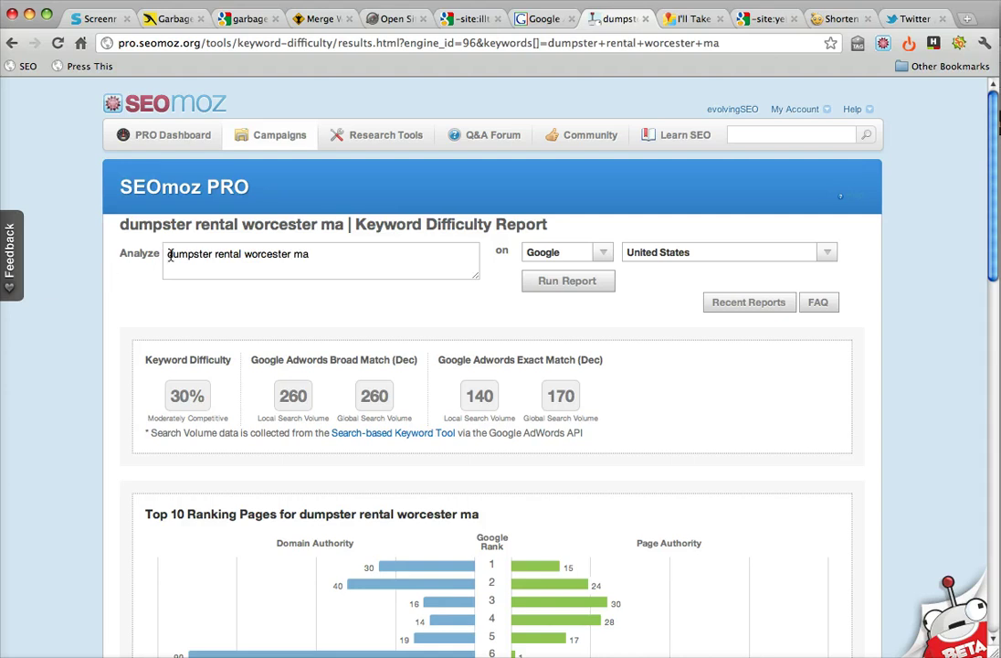
# Check the 30% difficulty and scroll through the top-10 Ranking Analysis against illtakethatjunk.com.
pyautogui.moveTo(172, 256); pyautogui.dragTo(320, 256)
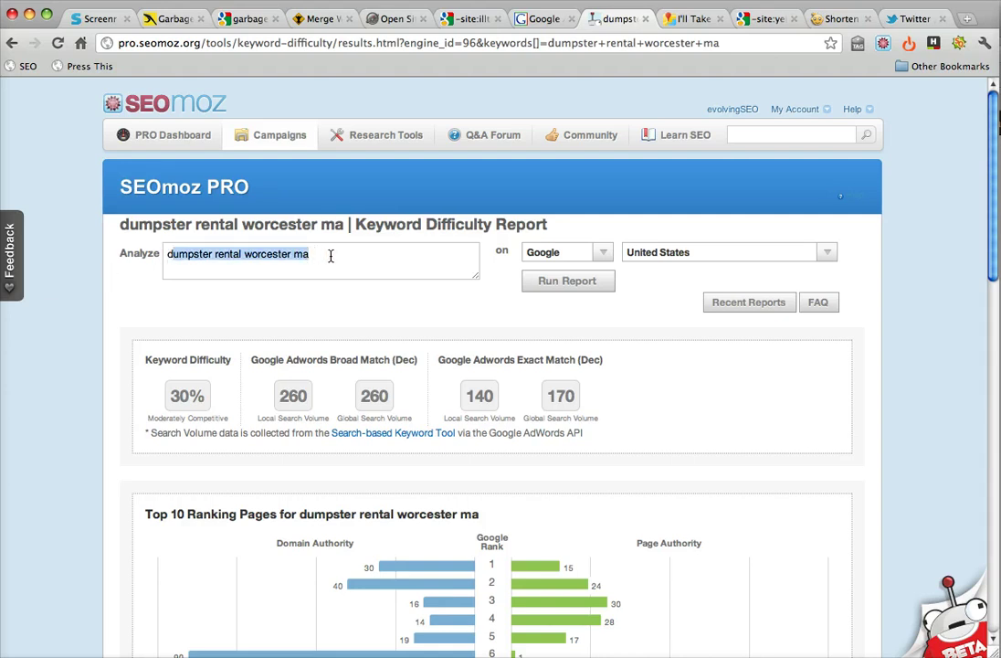
pyautogui.click(331, 256)
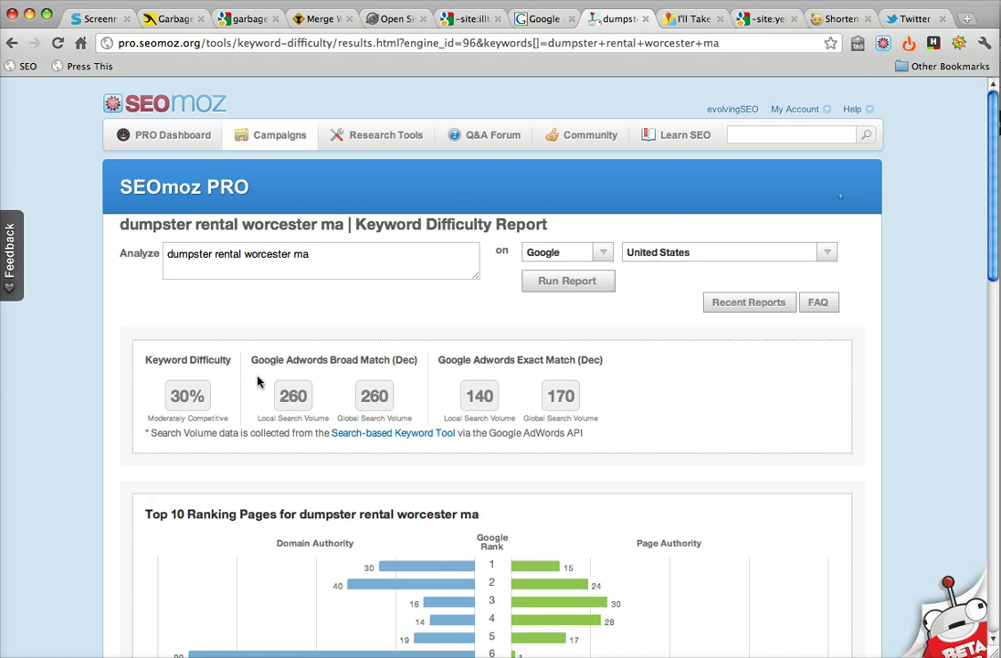
pyautogui.scroll(-10, 78, 369)
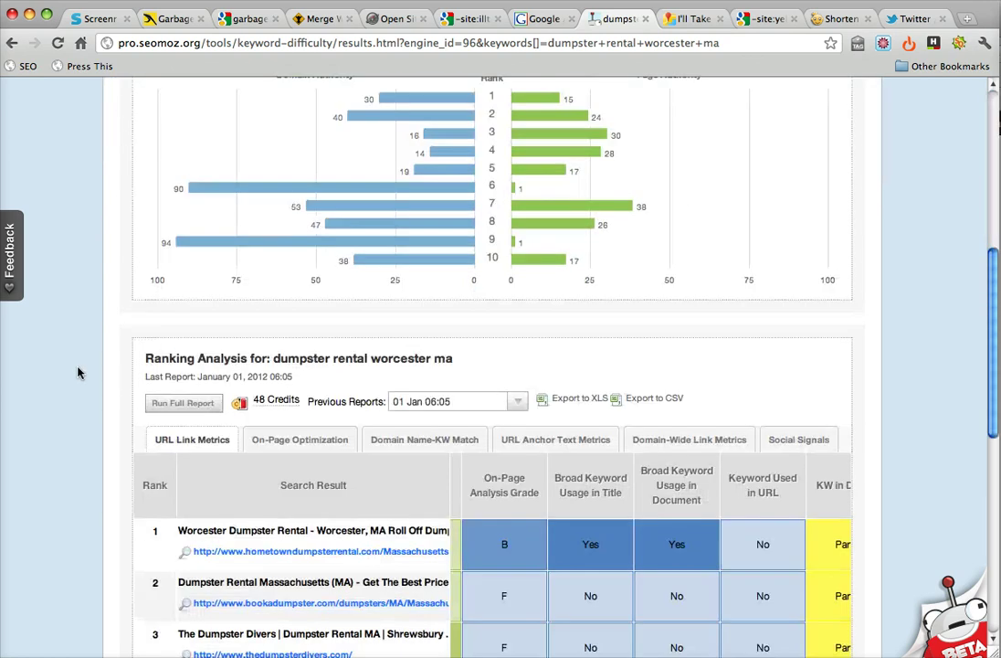
pyautogui.scroll(-3, 864, 404)
pyautogui.scroll(-5, 928, 405)
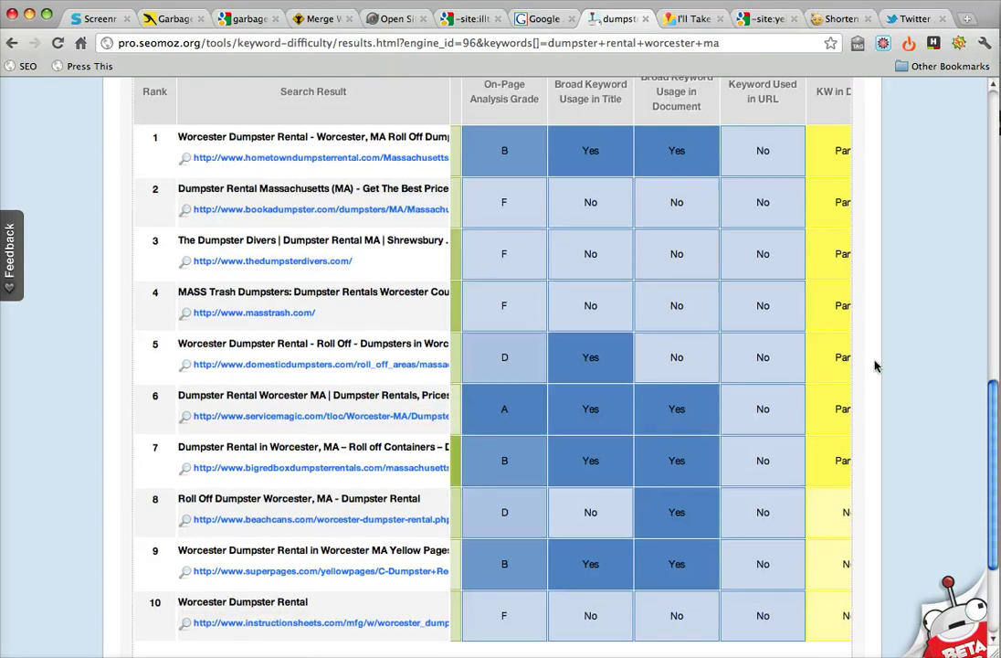
pyautogui.scroll(-1, 875, 367)
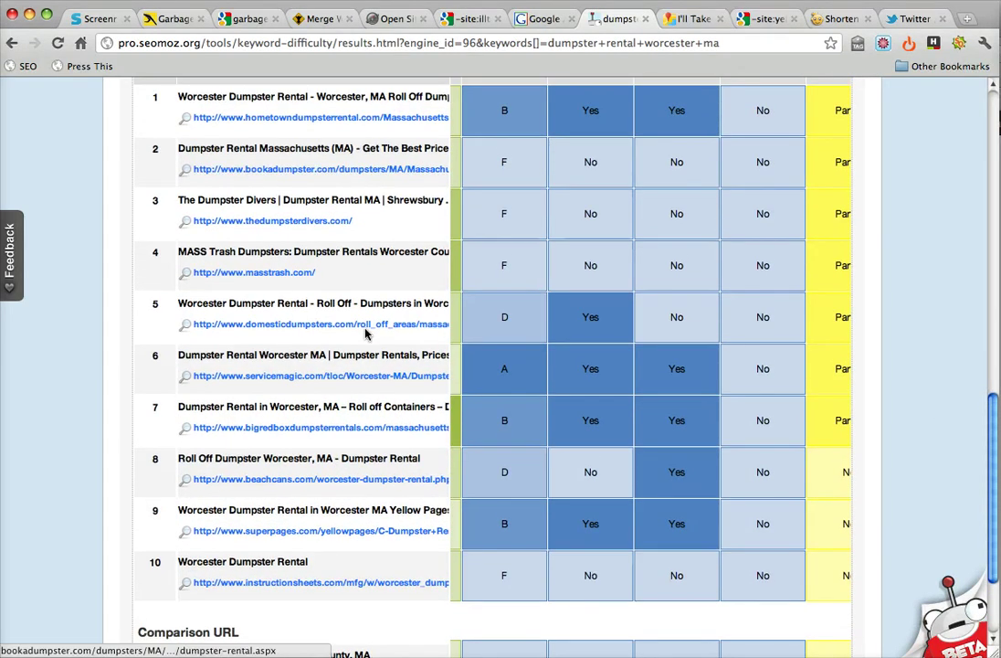
pyautogui.hscroll(-2, 311, 365)
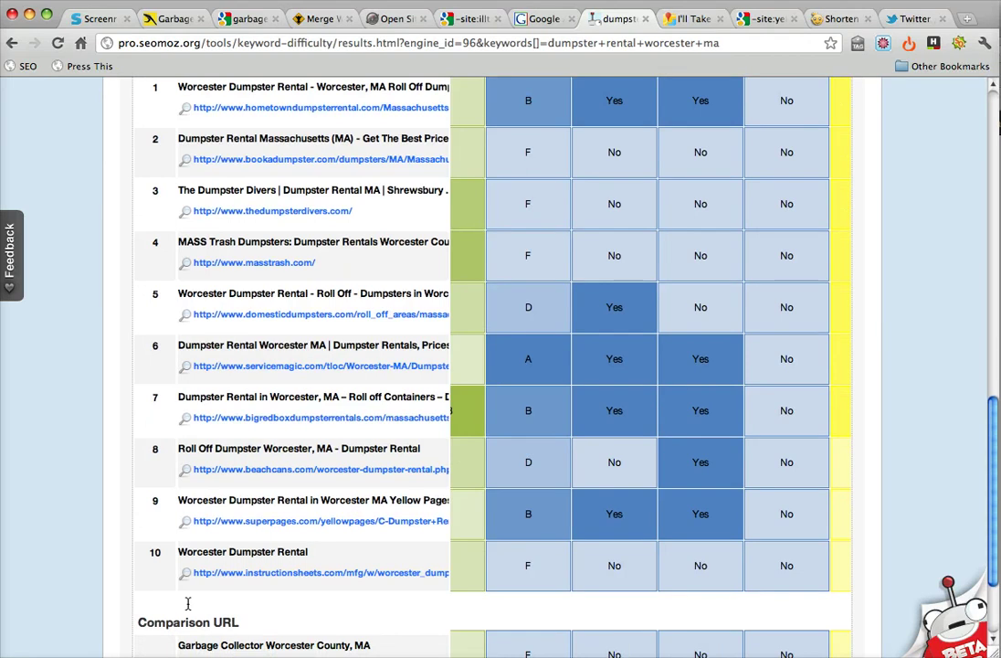
pyautogui.scroll(-2, 201, 511)
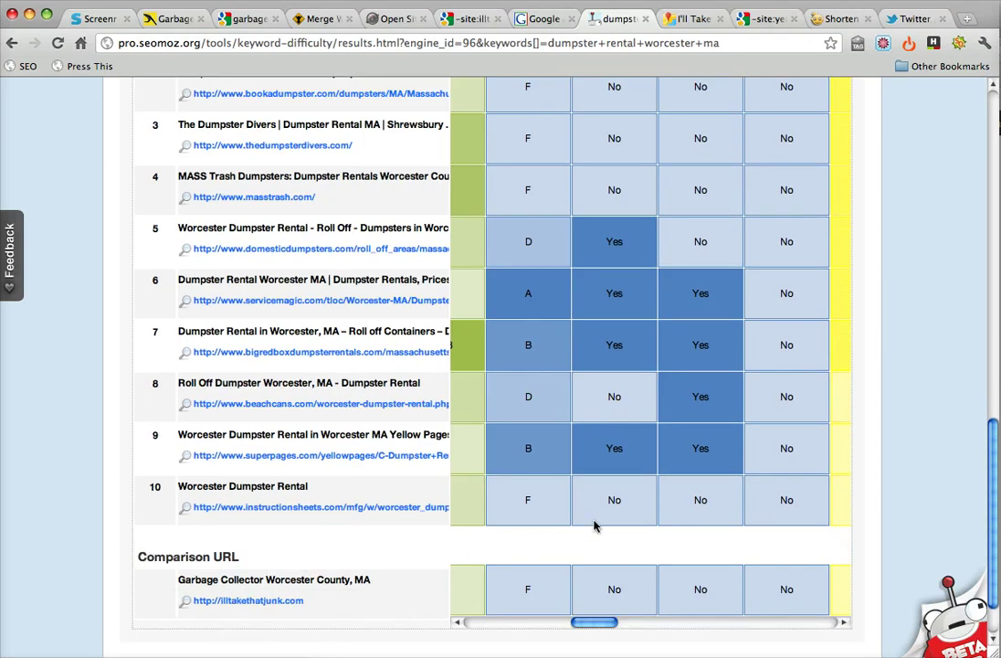
# Compare the competitors' Domain Authority (14 to 94), mozRank and mozTrust columns.
pyautogui.hscroll(-5, 594, 527)
pyautogui.scroll(2, 593, 526)
pyautogui.scroll(-1, 594, 526)
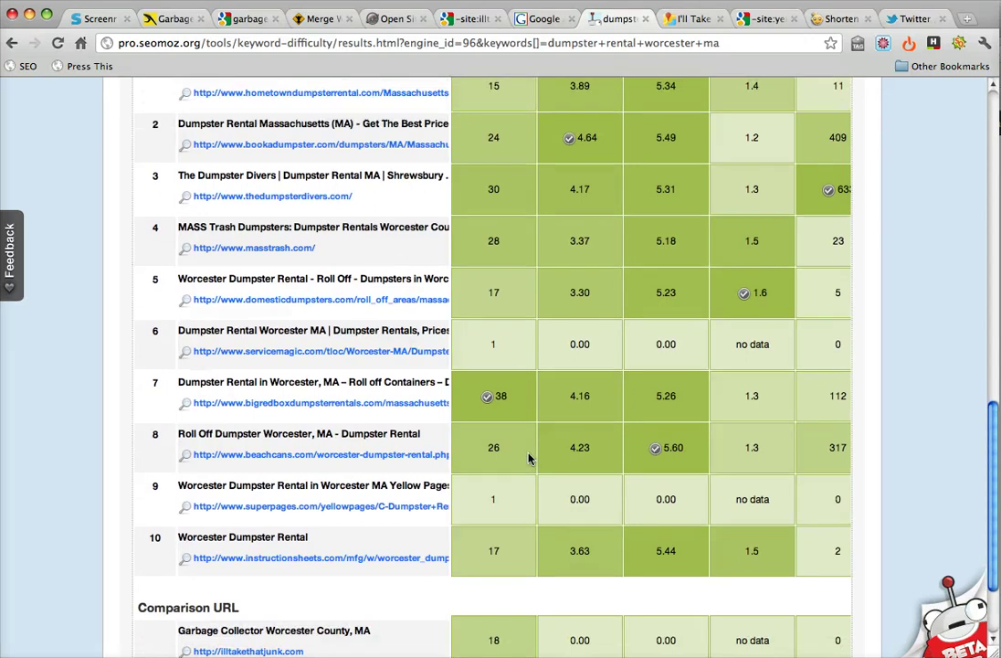
pyautogui.hscroll(5, 528, 458)
pyautogui.hscroll(3, 528, 457)
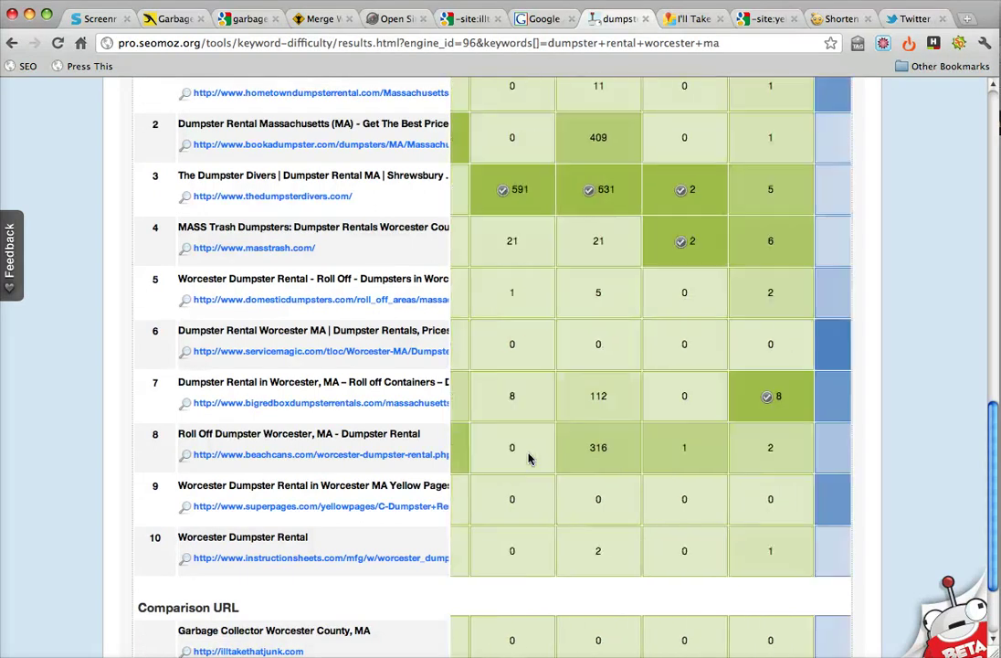
pyautogui.hscroll(5, 528, 458)
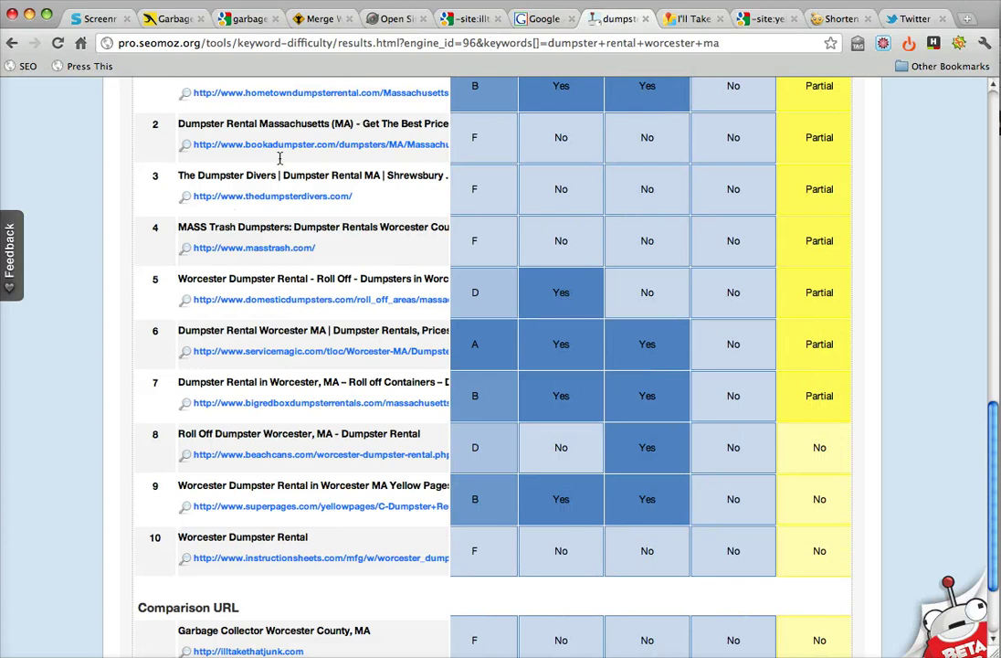
pyautogui.hscroll(-2, 500, 497)
pyautogui.hscroll(-2, 500, 498)
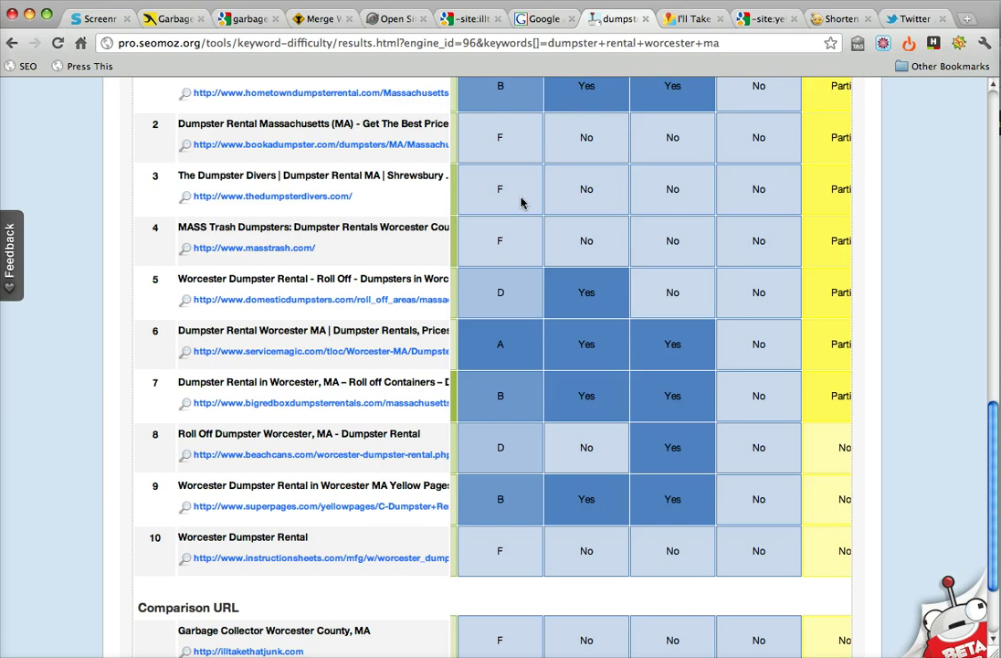
pyautogui.hscroll(2, 563, 420)
pyautogui.hscroll(5, 562, 420)
pyautogui.hscroll(5, 598, 422)
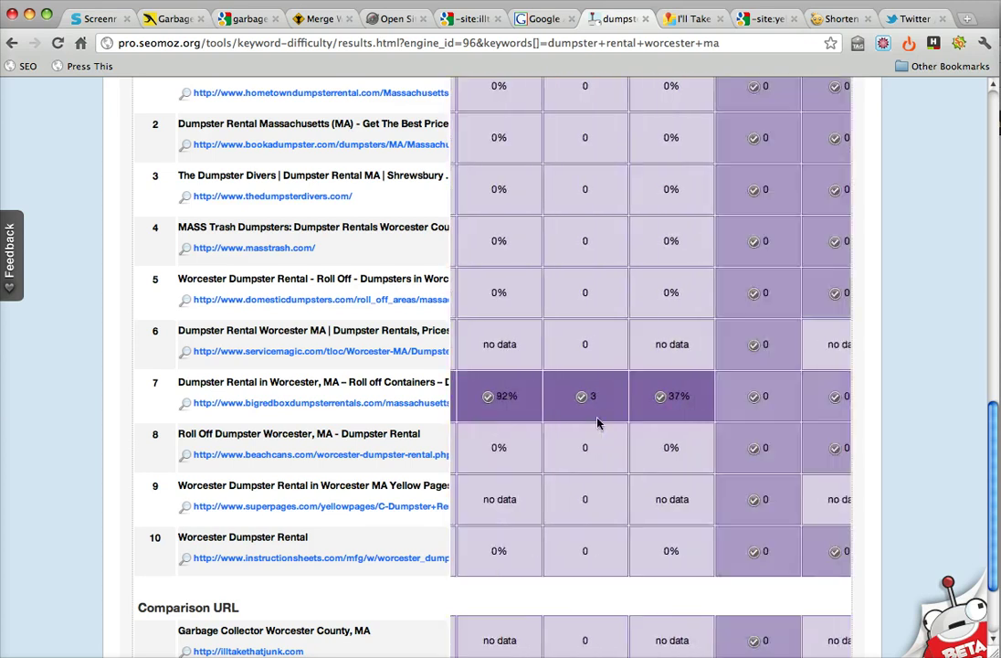
pyautogui.hscroll(5, 598, 422)
pyautogui.hscroll(3, 597, 422)
pyautogui.hscroll(3, 597, 422)
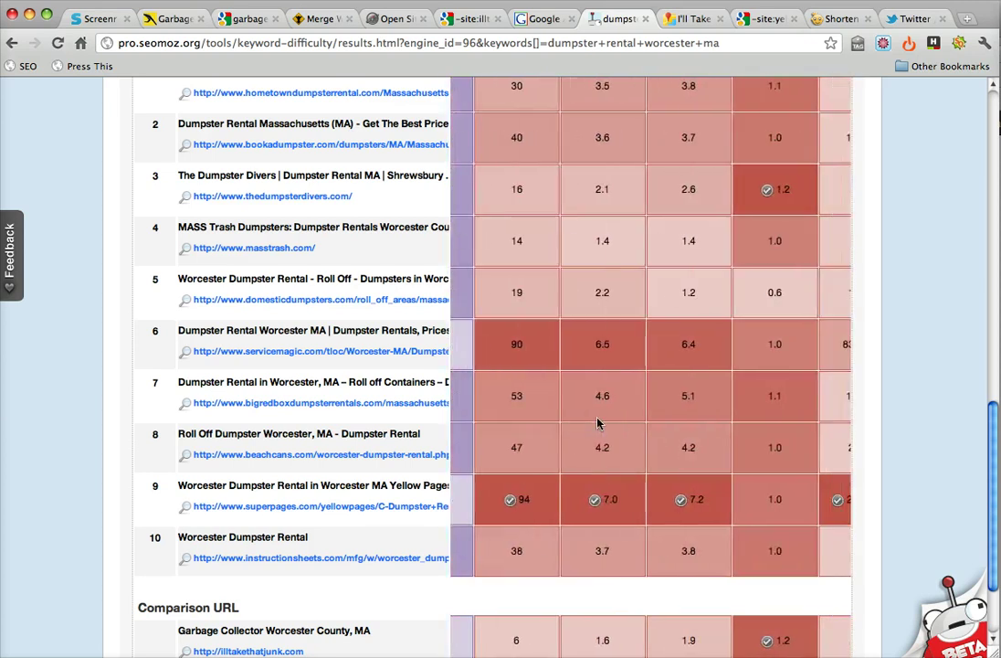
pyautogui.hscroll(1, 597, 422)
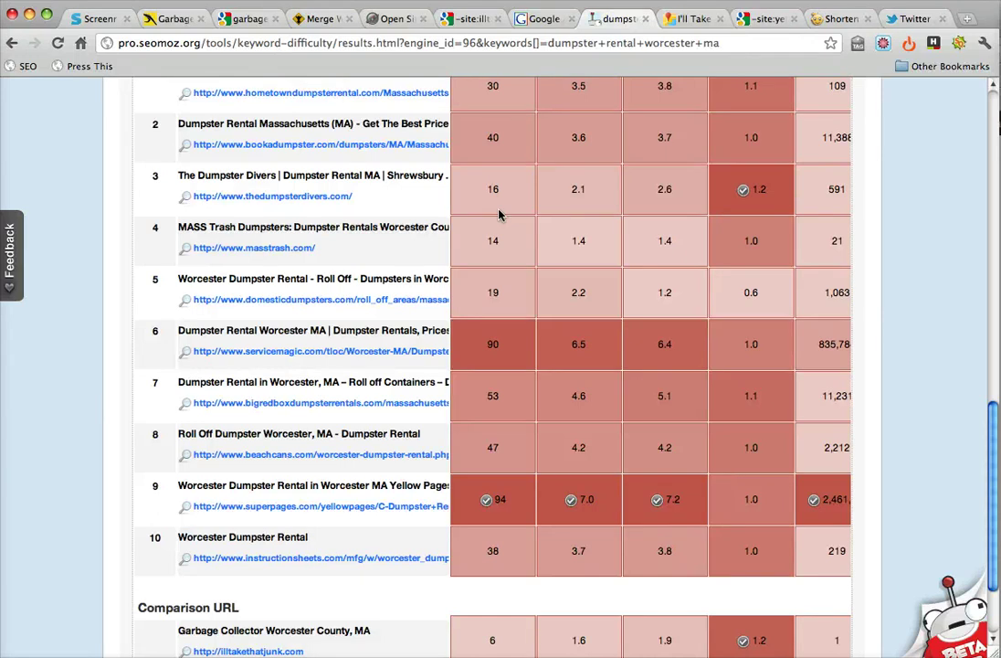
pyautogui.scroll(1, 498, 210)
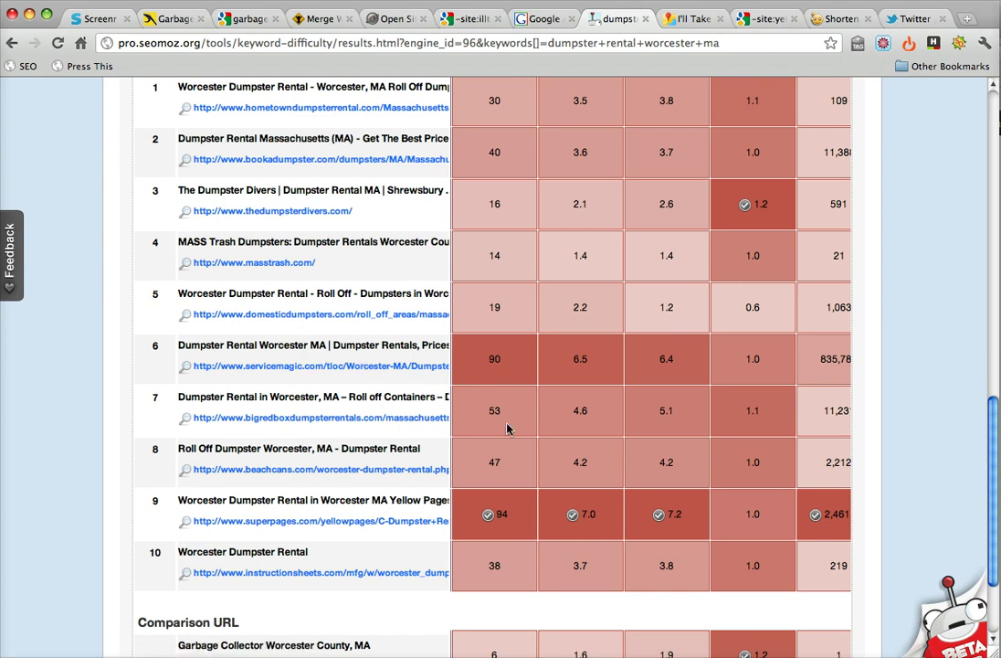
pyautogui.scroll(-2, 508, 428)
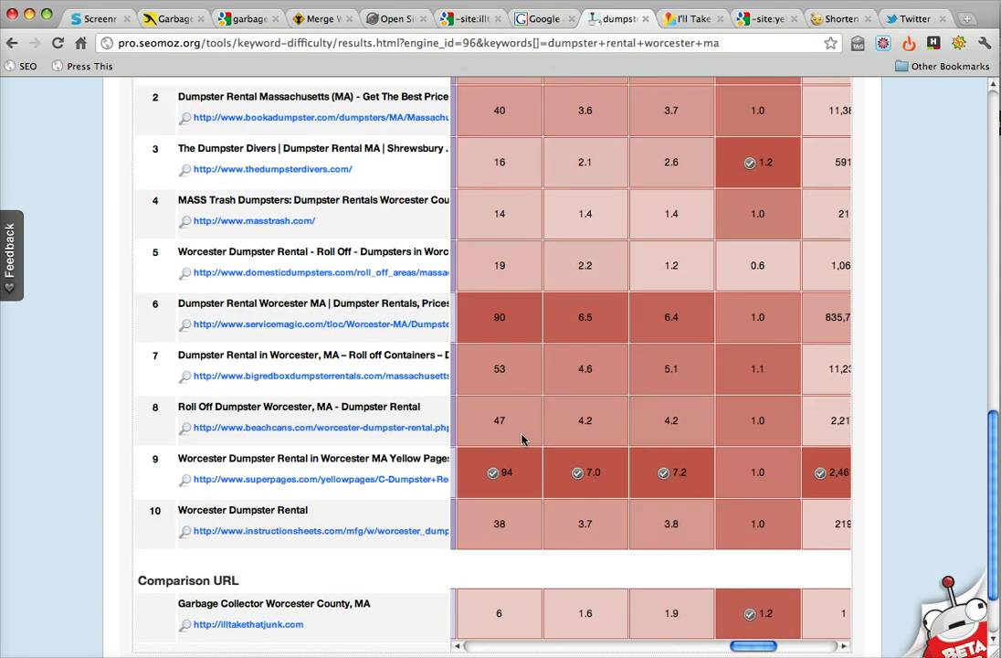
pyautogui.scroll(2, 521, 439)
pyautogui.scroll(2, 521, 439)
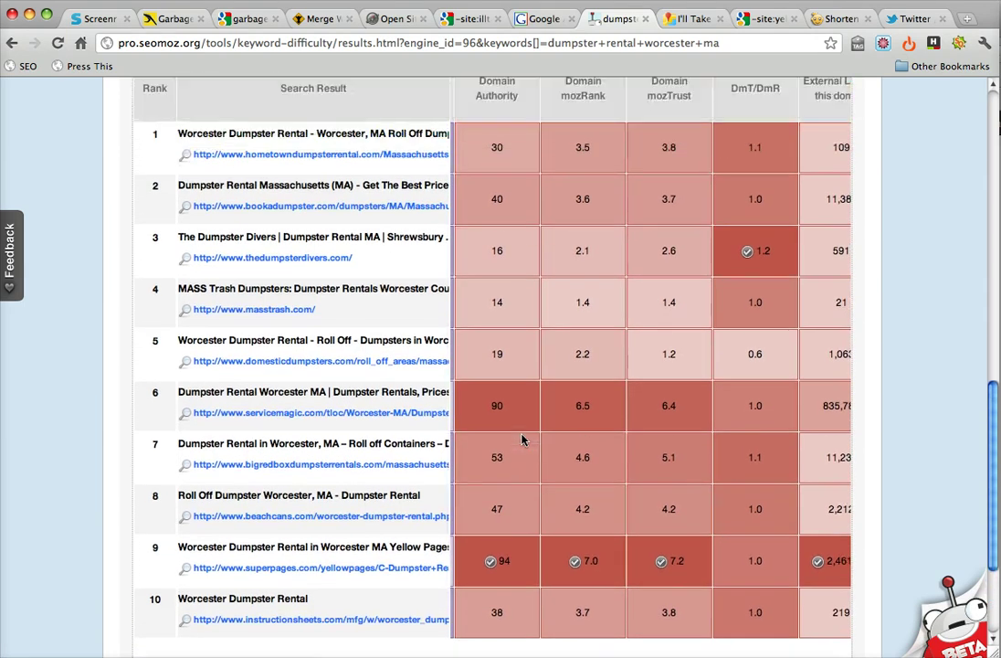
pyautogui.scroll(-2, 521, 439)
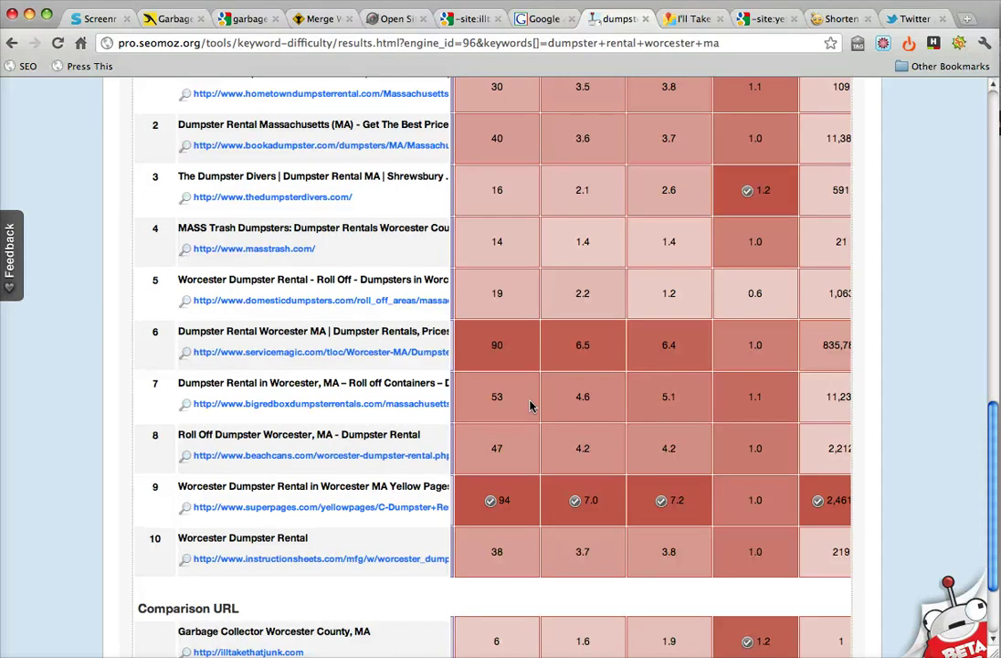
pyautogui.scroll(2, 530, 406)
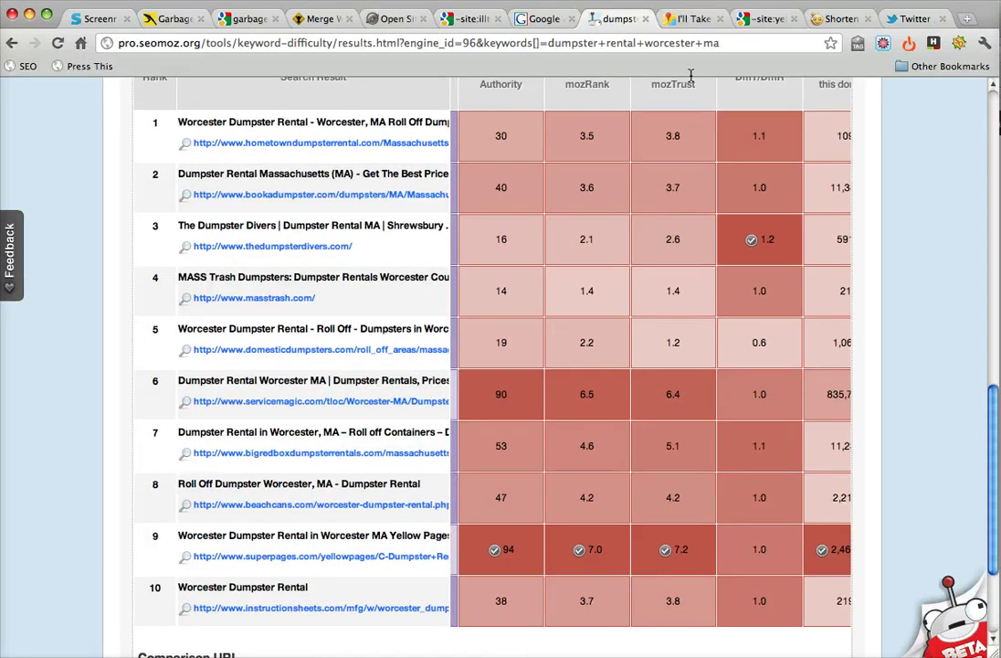
# View the owner-verified Maps listing at 422 Mower Street, Worcester, which has no reviews.
pyautogui.click(694, 20)
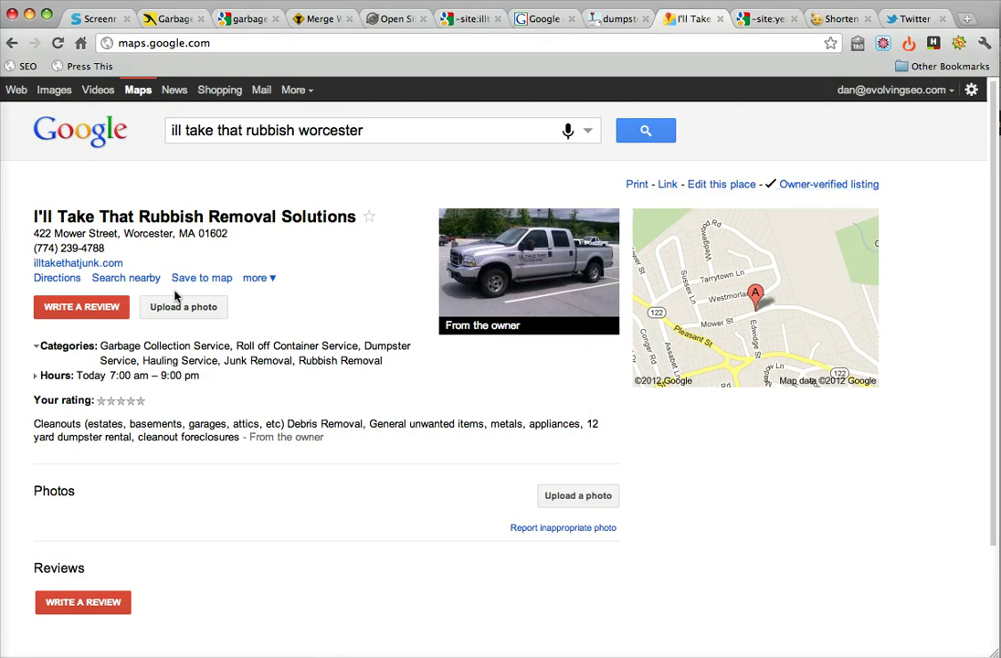
pyautogui.scroll(-3, 138, 515)
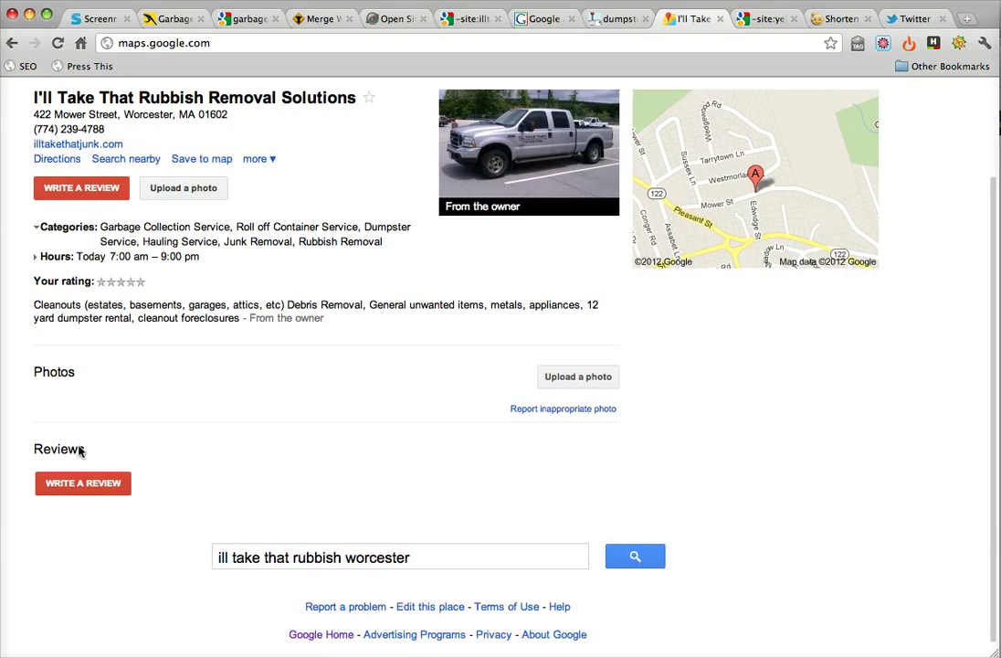
pyautogui.scroll(3, 253, 457)
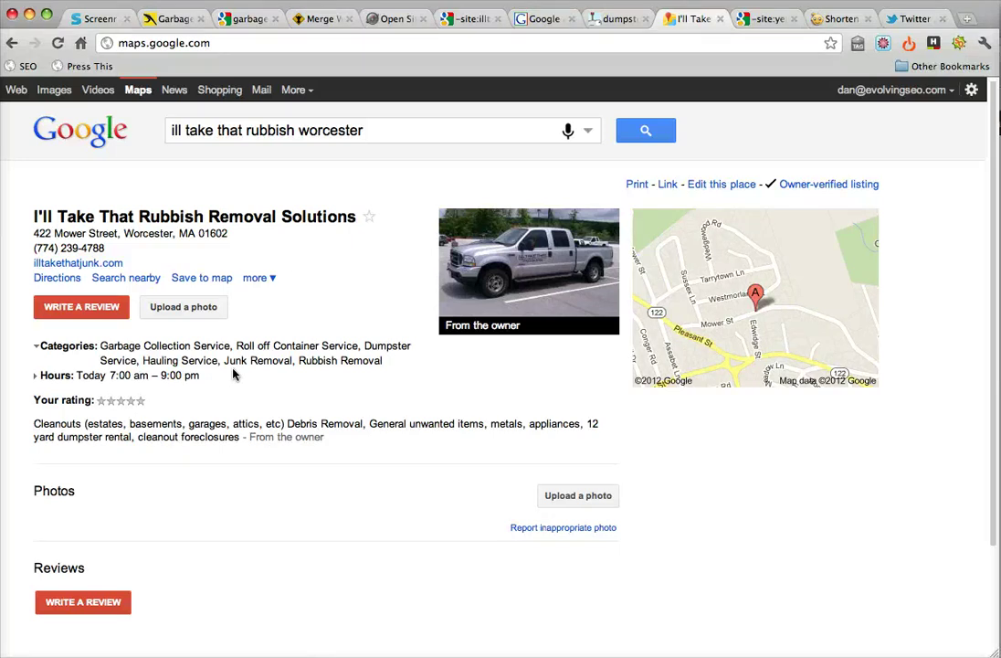
# Scroll through the illtakethatjunk.com homepage once more.
pyautogui.click(170, 18)
pyautogui.scroll(-2, 306, 443)
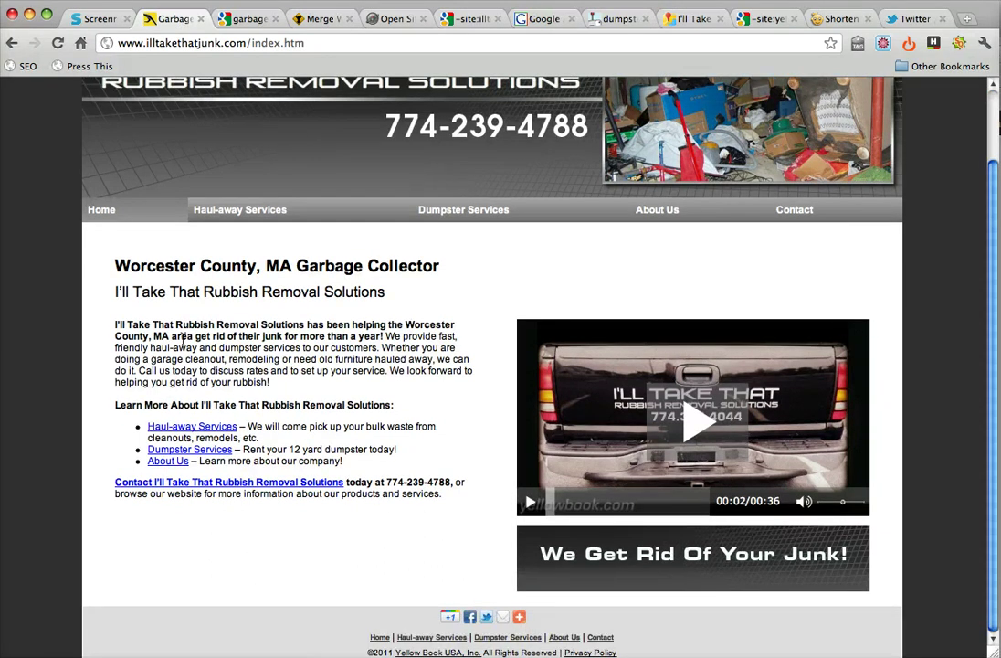
pyautogui.scroll(2, 395, 383)
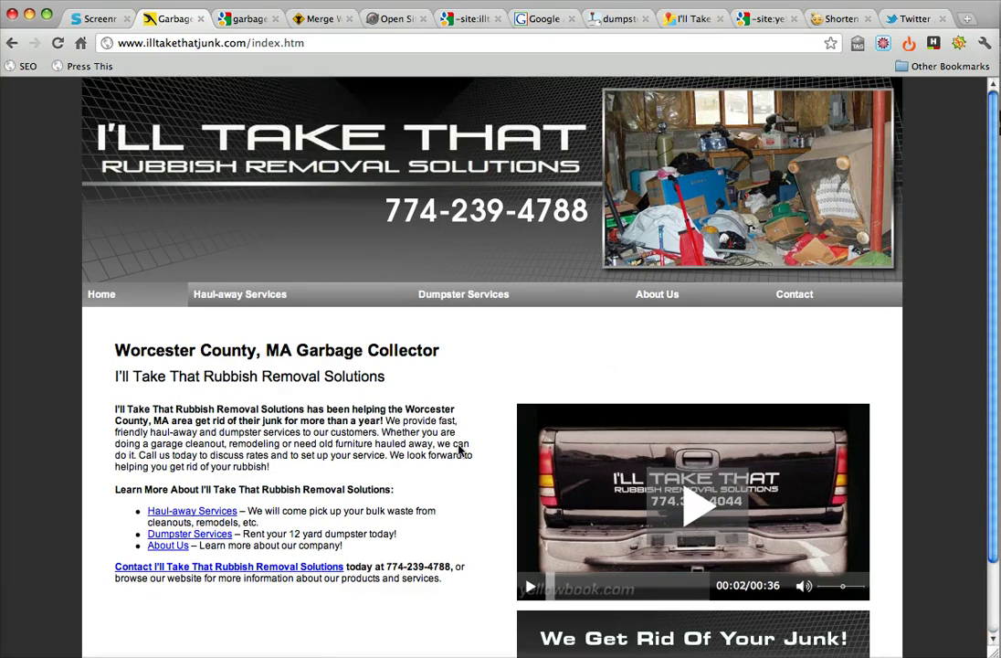
pyautogui.scroll(-2, 395, 384)
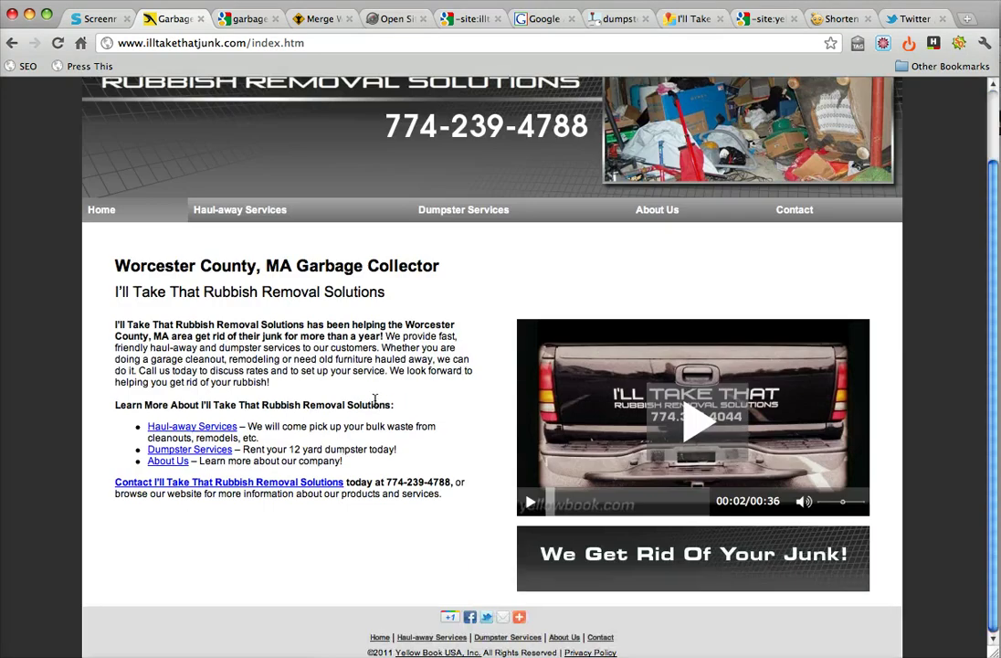
pyautogui.scroll(2, 374, 400)
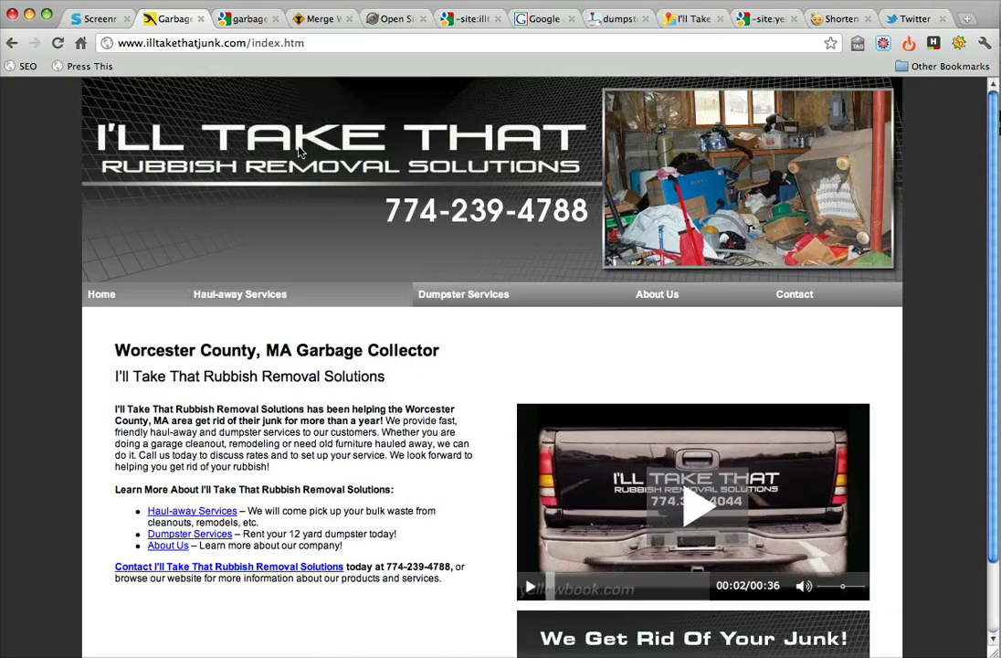
# Glance at Rank Checker's five Worcester keyword rankings, then return to the homepage.
pyautogui.press('F3')
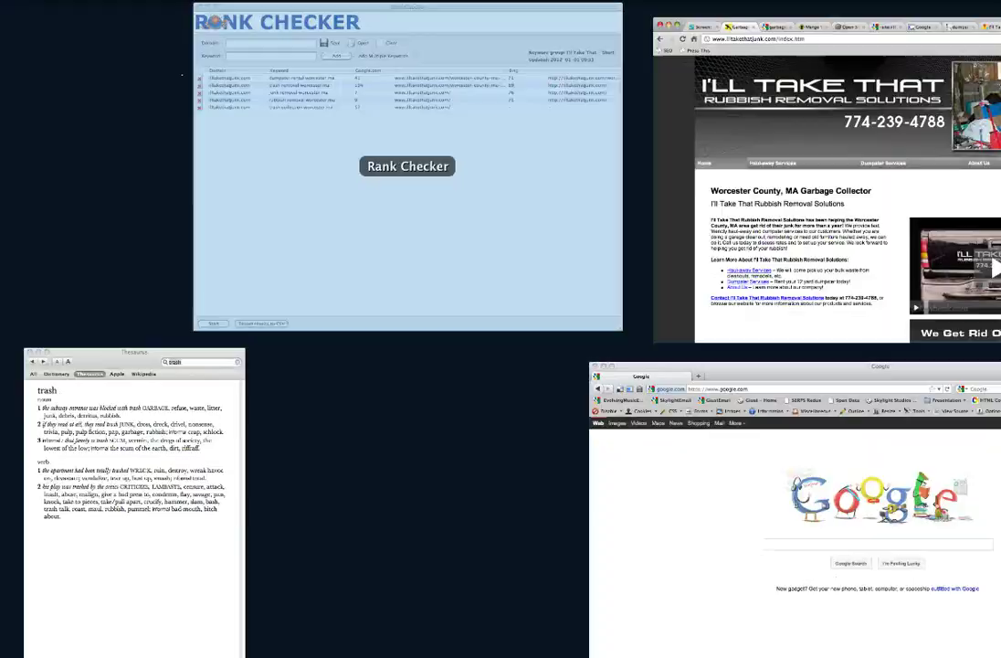
pyautogui.click(219, 159)
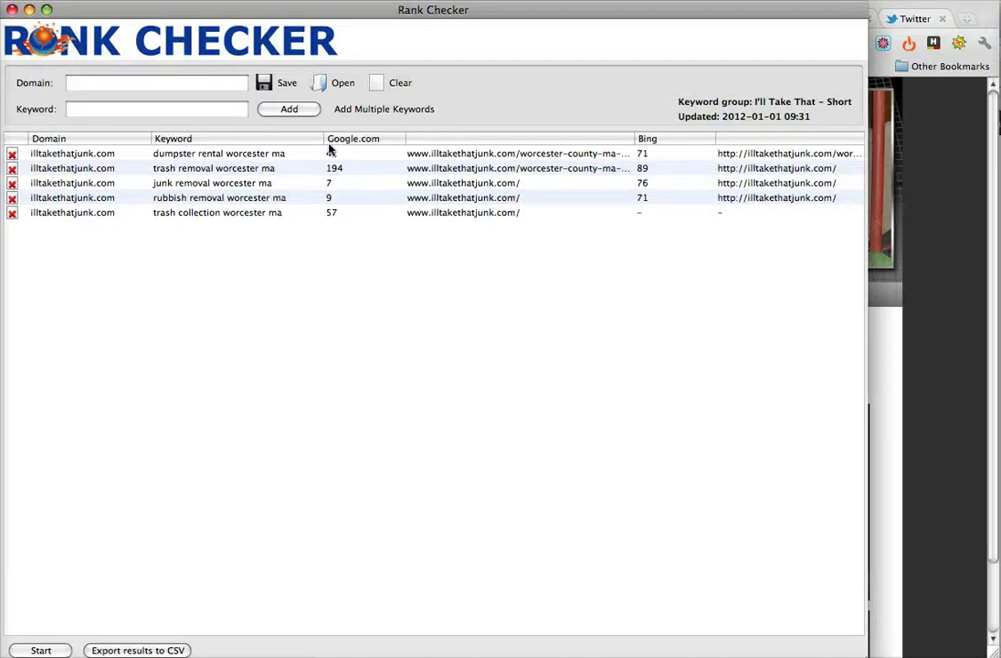
pyautogui.click(950, 196)
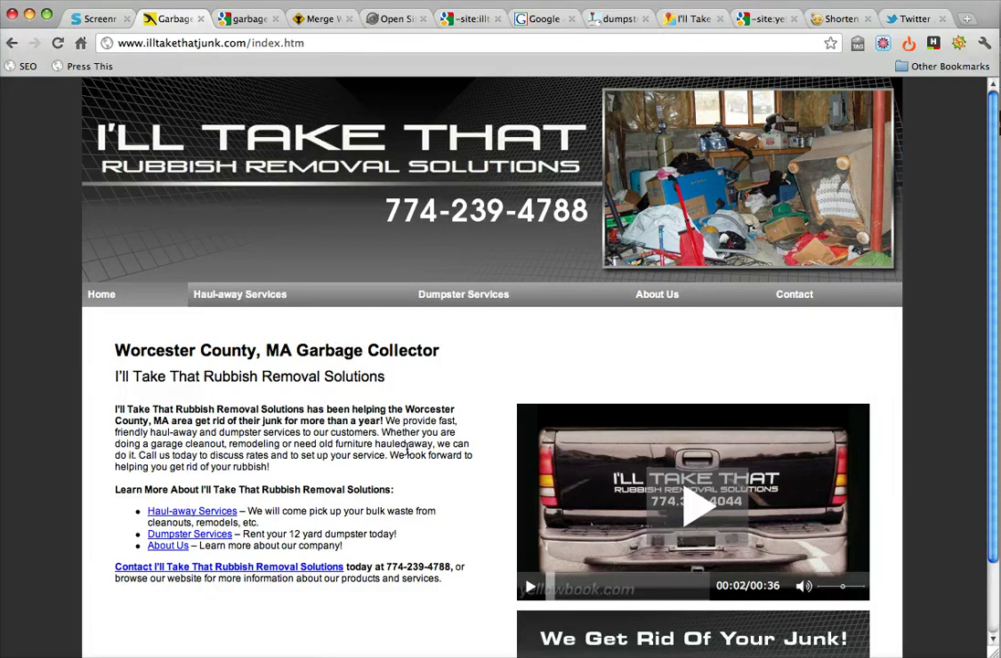
pyautogui.scroll(-3, 446, 395)
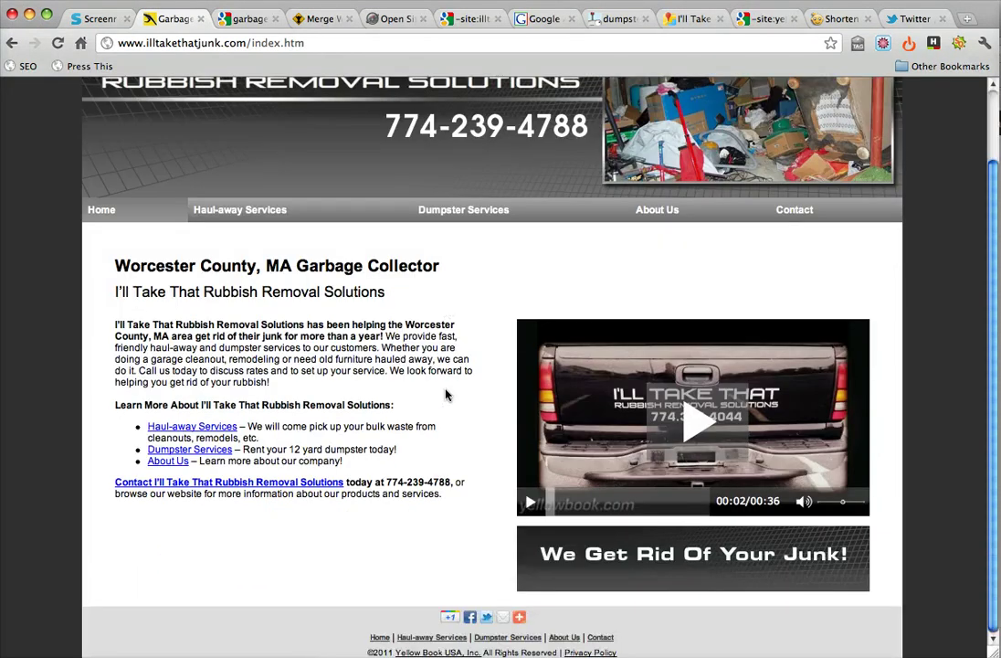
pyautogui.scroll(3, 447, 395)
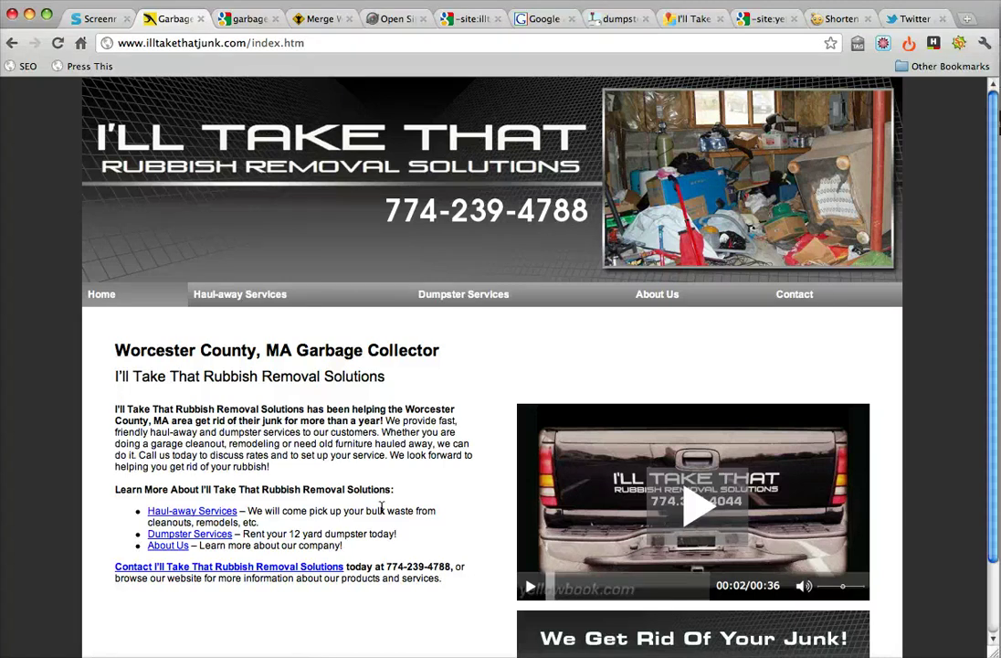
pyautogui.scroll(-2, 382, 508)
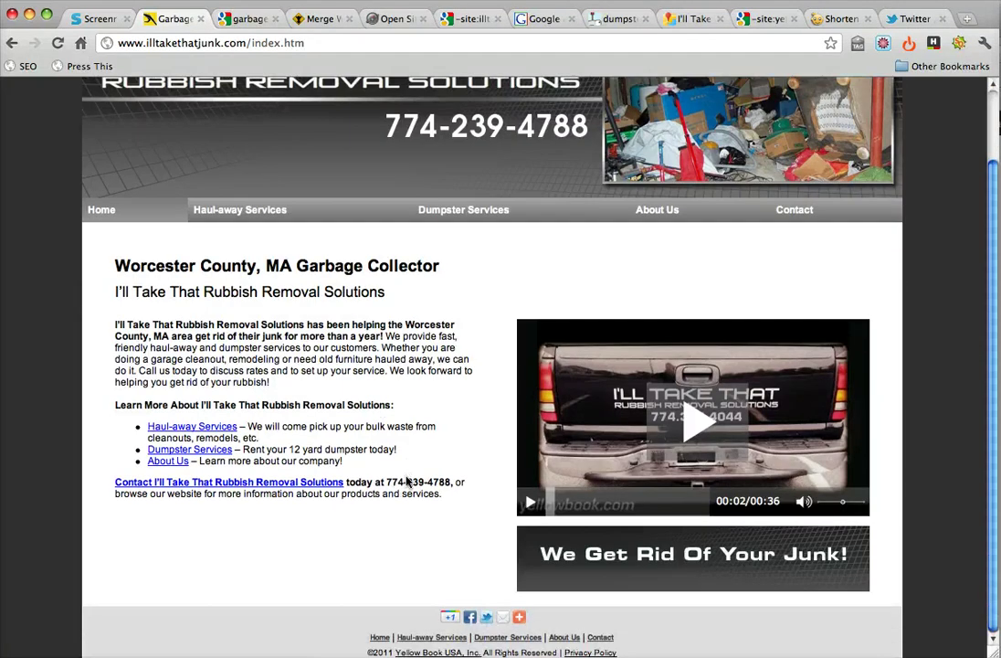